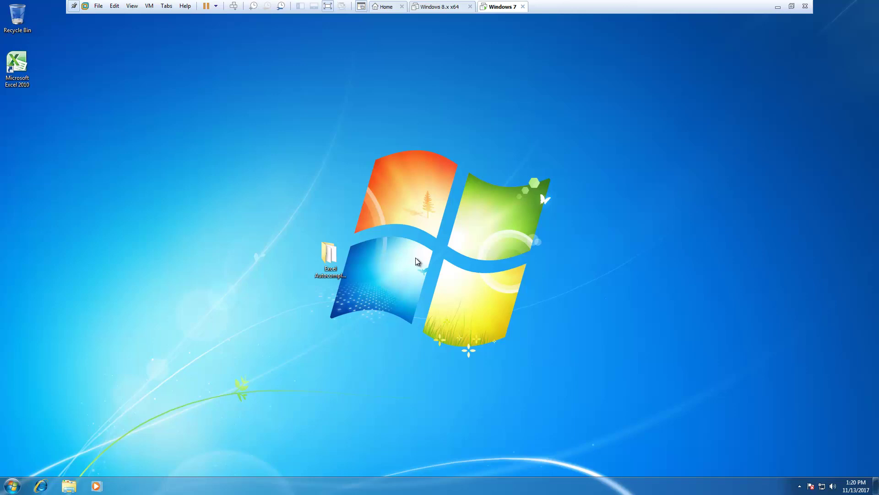
Refresh the desktop, open the Excel Autocomplete folder and launch its setup program.
click(343, 258)
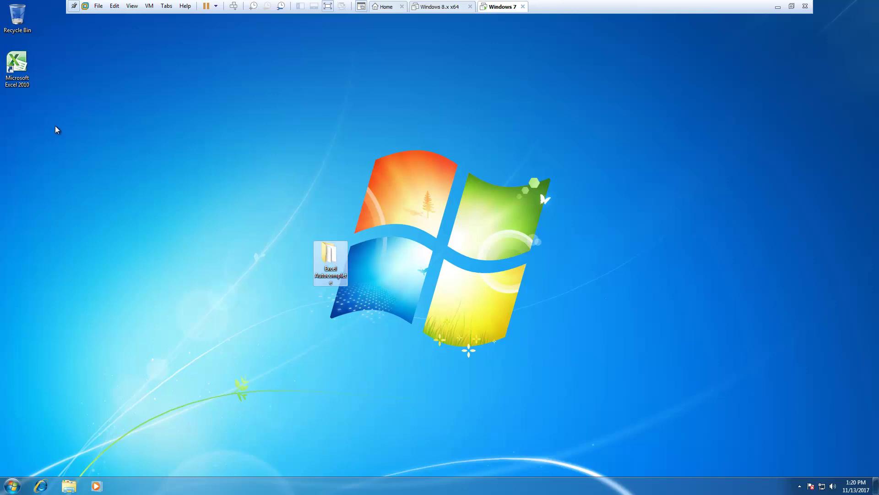
right_click(193, 182)
right_click(141, 169)
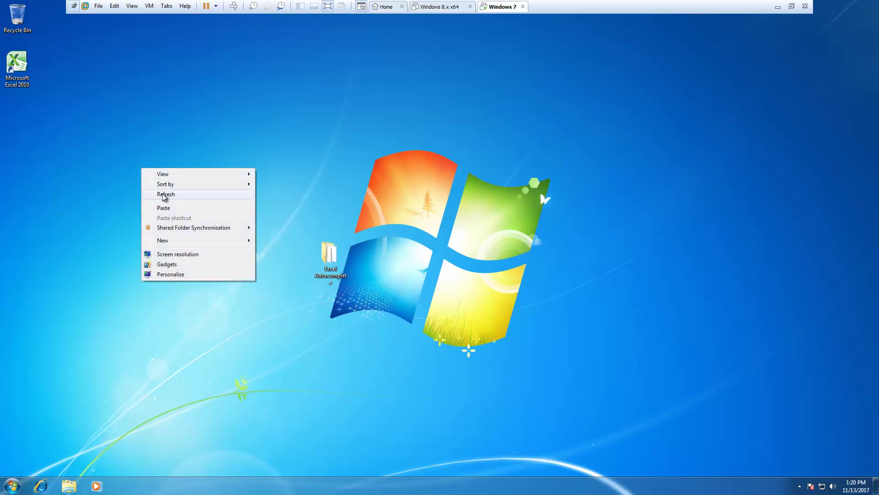
click(164, 196)
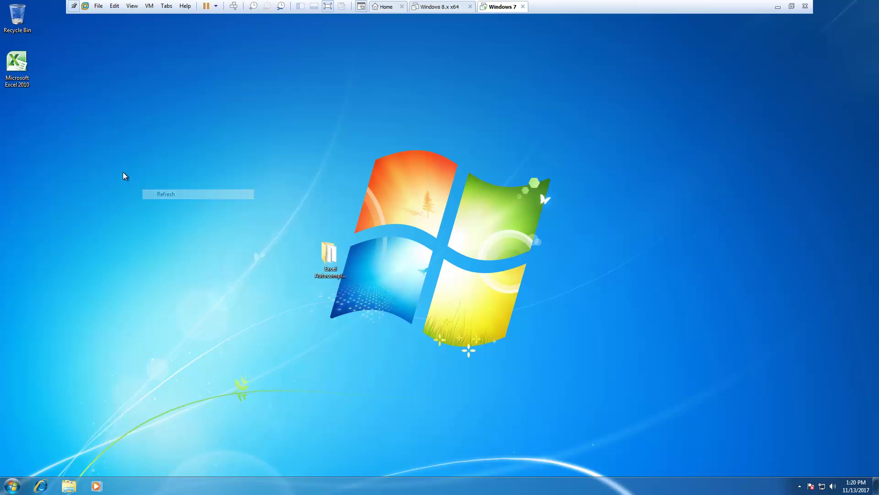
double_click(333, 259)
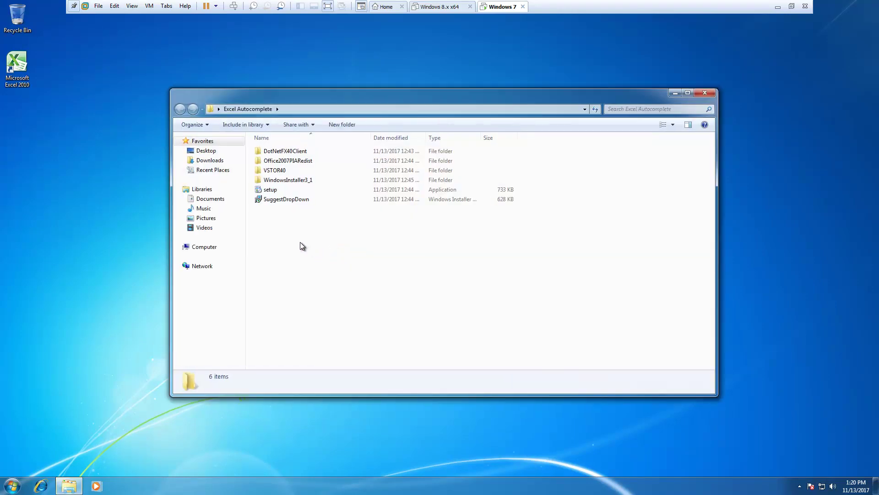
double_click(272, 190)
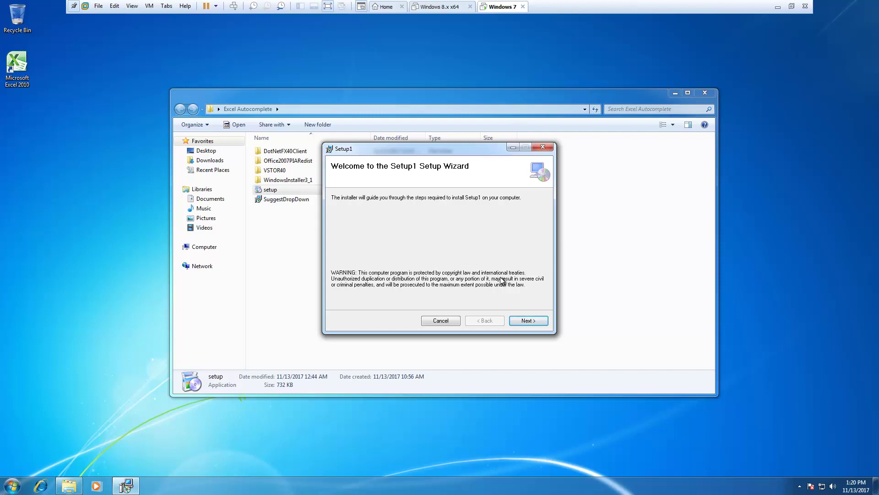
Install Setup1 to the default folder for Just me, then close the finished installer.
click(527, 320)
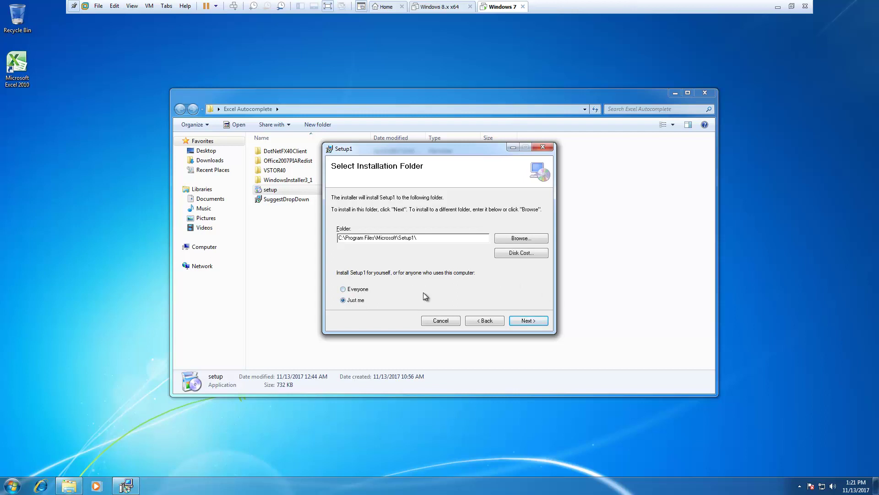
click(530, 321)
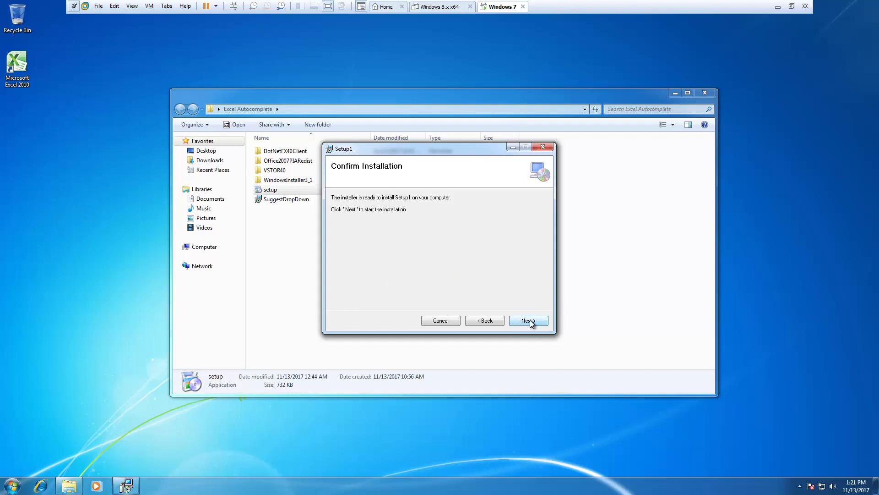
click(531, 322)
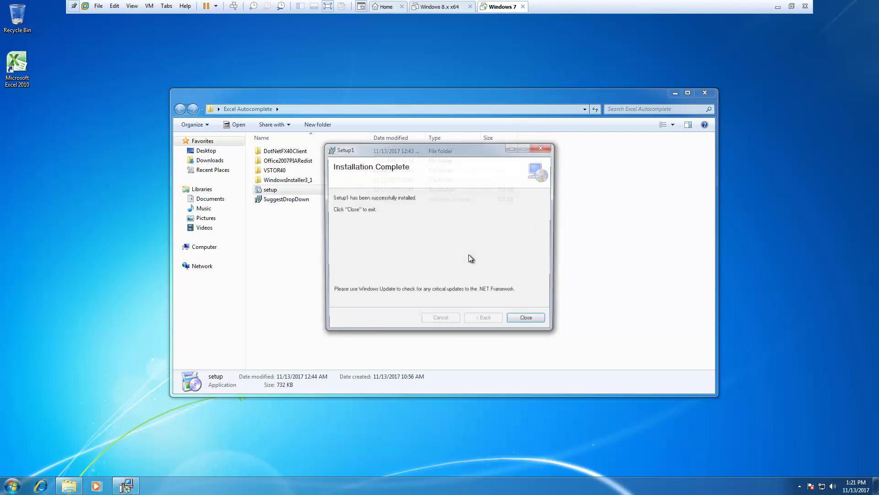
click(531, 318)
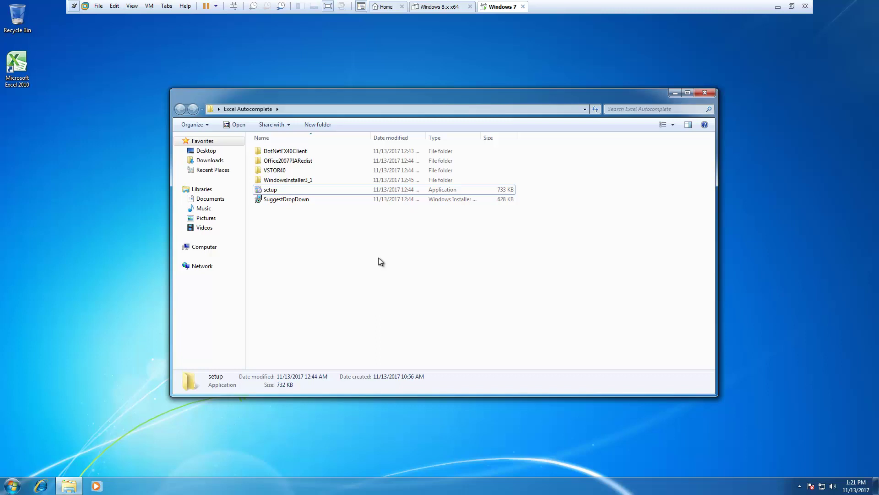
click(306, 228)
Launch Excel 2010 from its desktop shortcut to get the blank Book1 workbook.
click(63, 177)
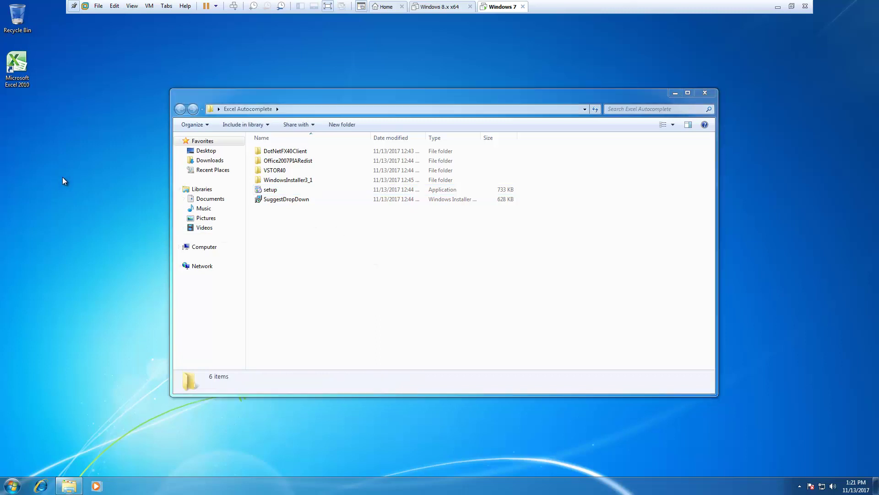
double_click(18, 64)
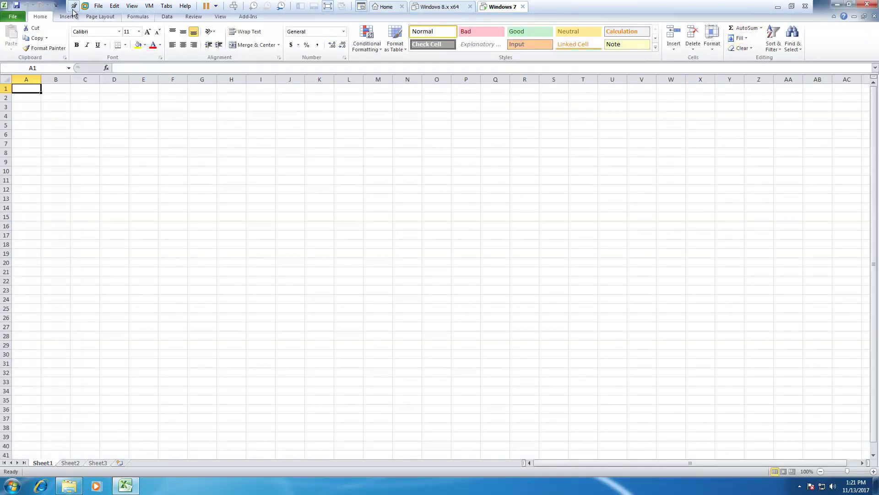
click(183, 144)
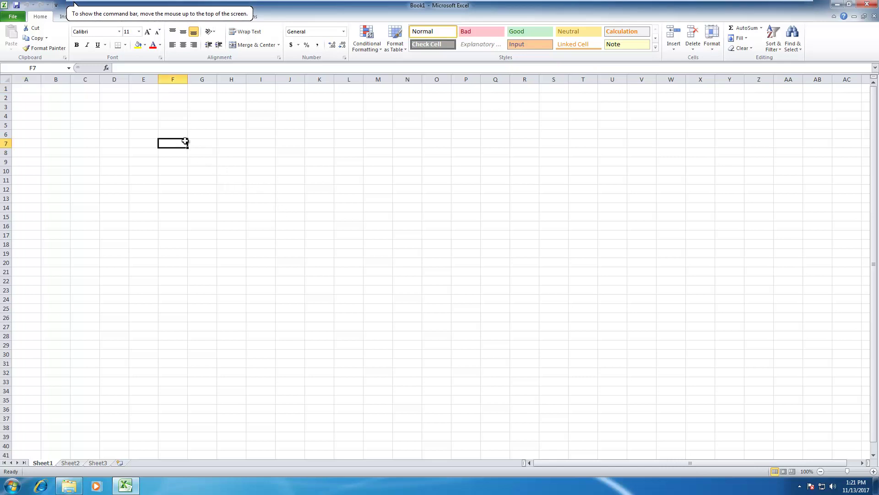
click(291, 136)
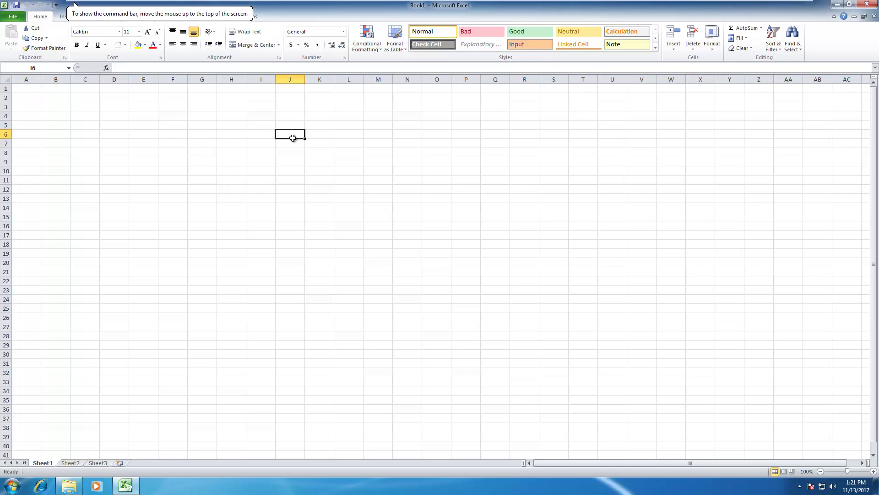
click(268, 179)
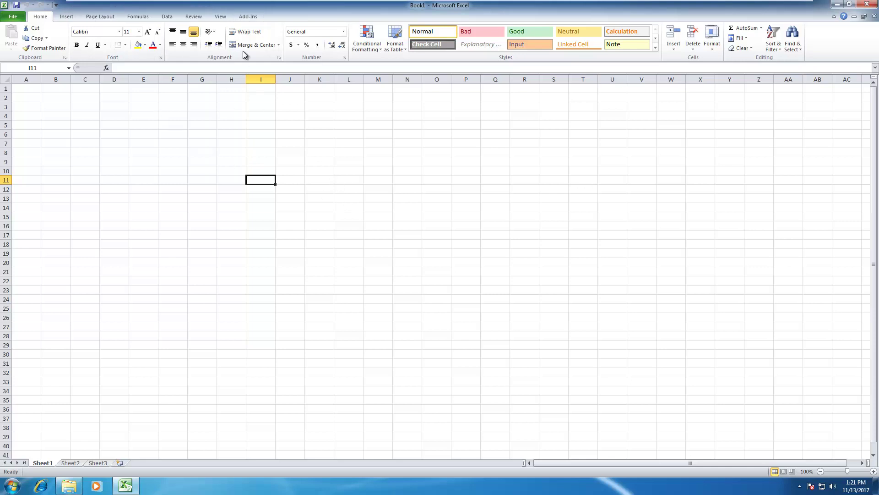
Try the Create Combo command on the Add-Ins tab, then open Excel Options.
click(251, 17)
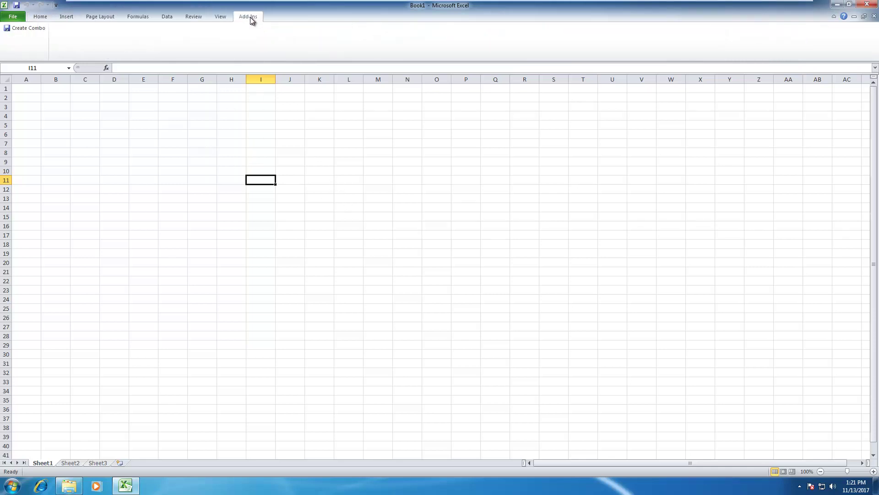
click(33, 34)
click(19, 17)
click(33, 187)
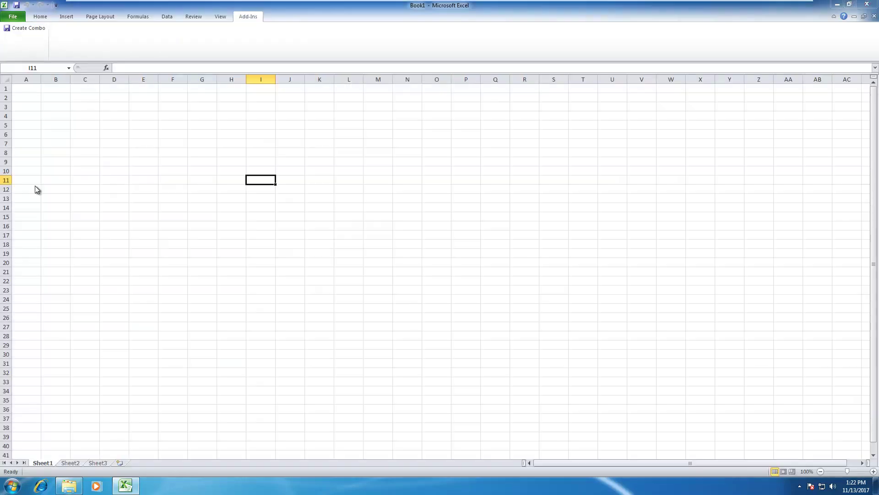
Enable 'Trust access to the VBA project object model' in Trust Center Macro Settings.
click(75, 147)
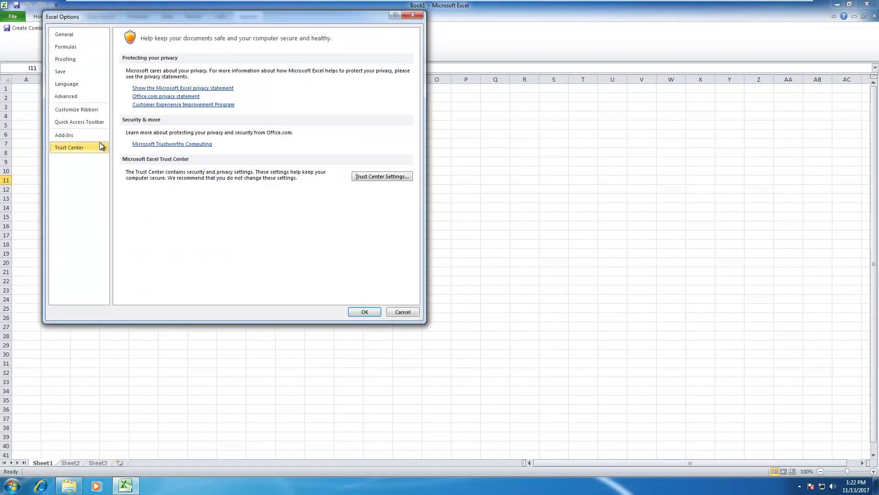
click(371, 176)
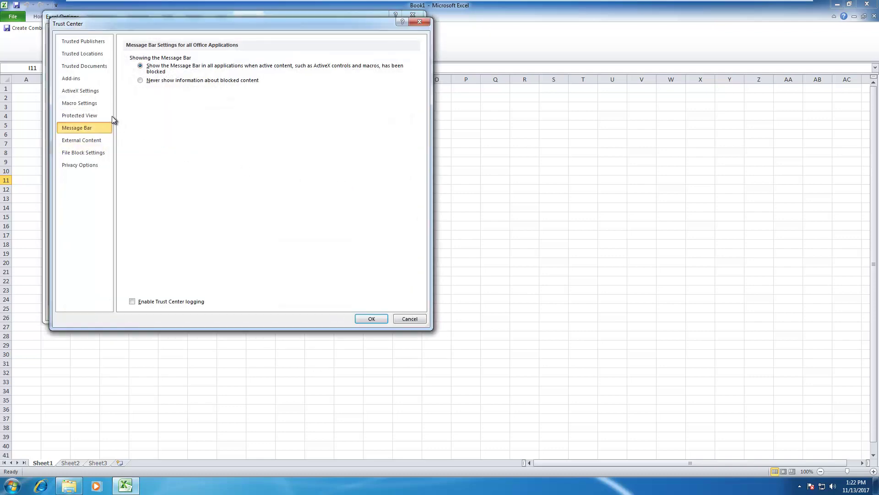
click(86, 103)
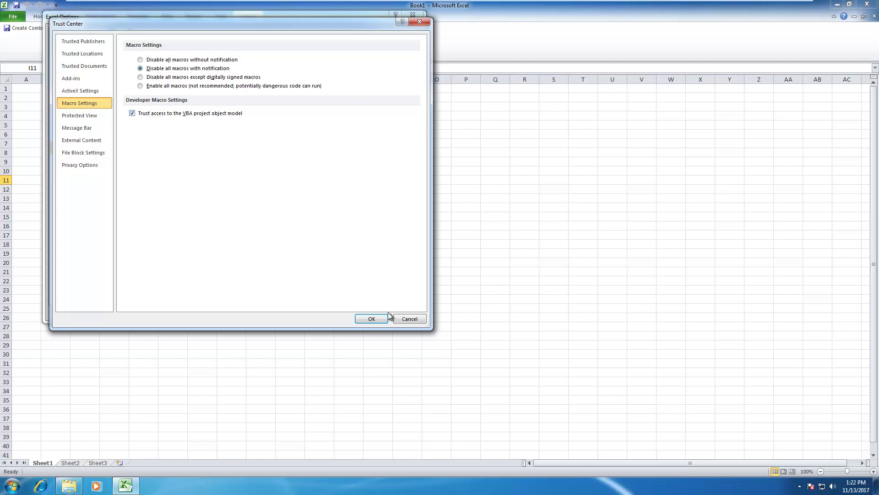
click(371, 319)
Close Excel Options, widen Sheet1 column A to about 141 pixels, and select A1.
click(366, 313)
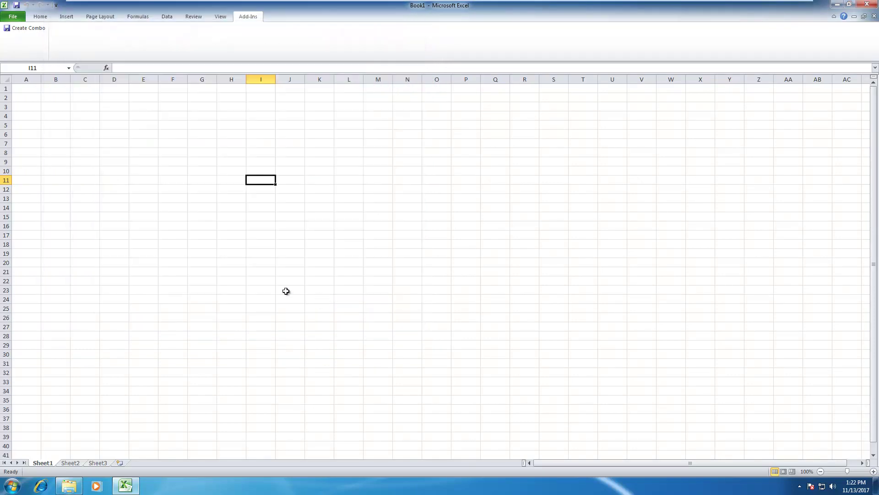
click(145, 142)
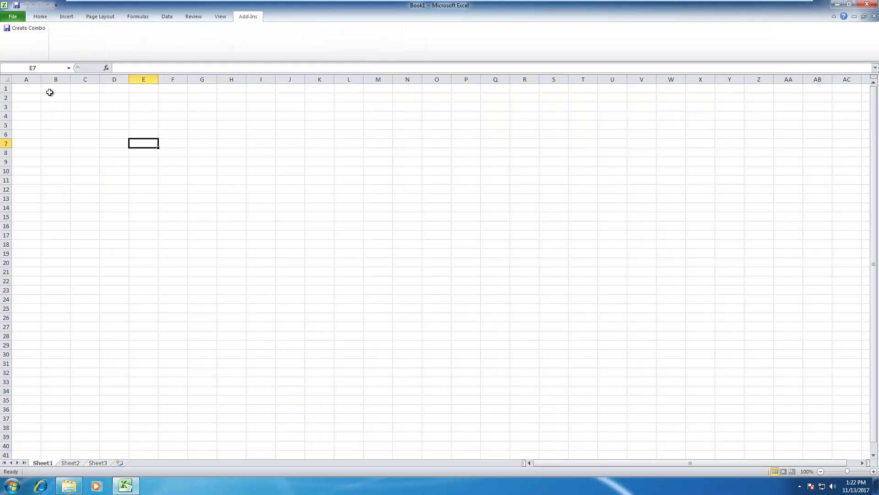
click(40, 17)
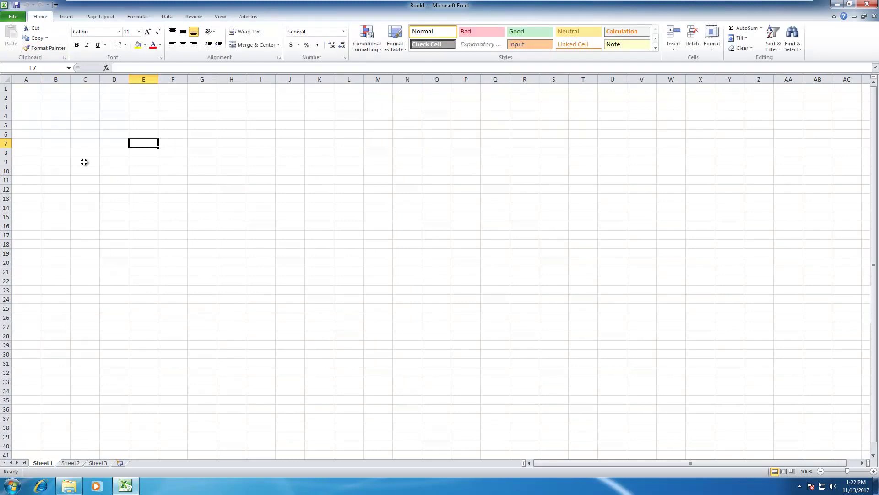
drag(41, 79, 79, 79)
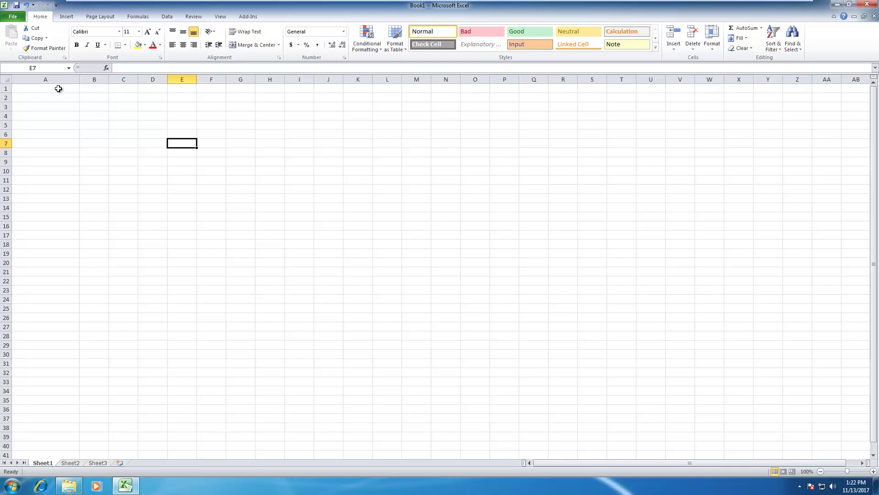
click(59, 89)
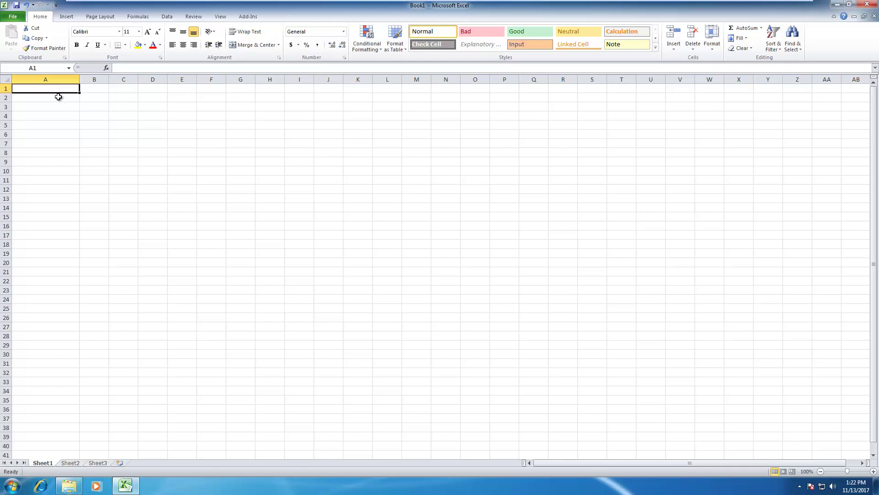
Enter Argentina, Egypt, Vietnam and Russia into cells A1 to A4.
text(Arge)
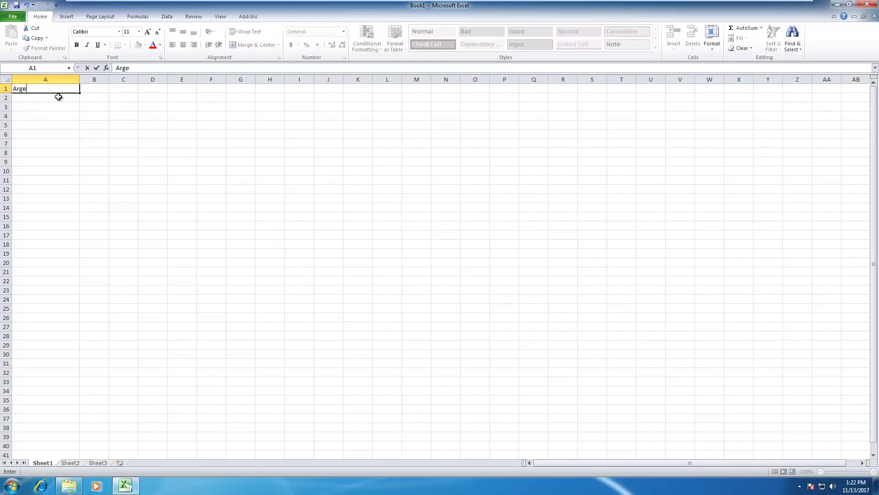
text(ntina)
key(Return)
text(Egypt)
key(Return)
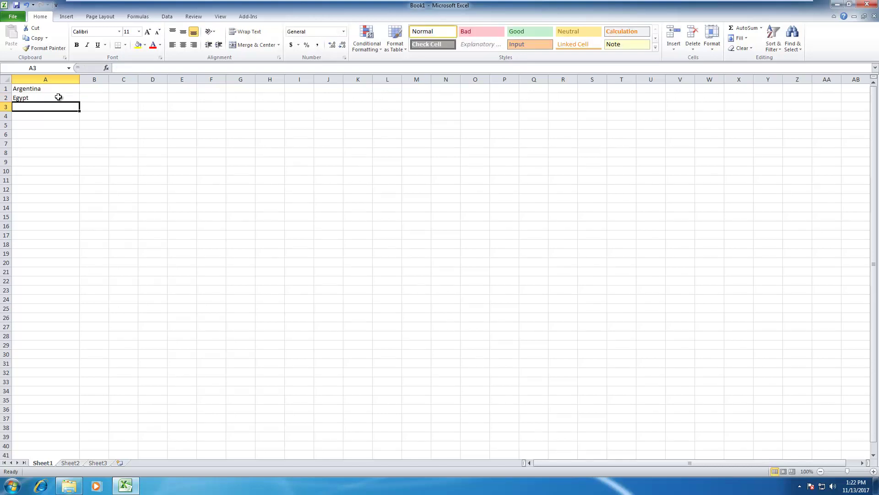
text(Vietnam)
key(Return)
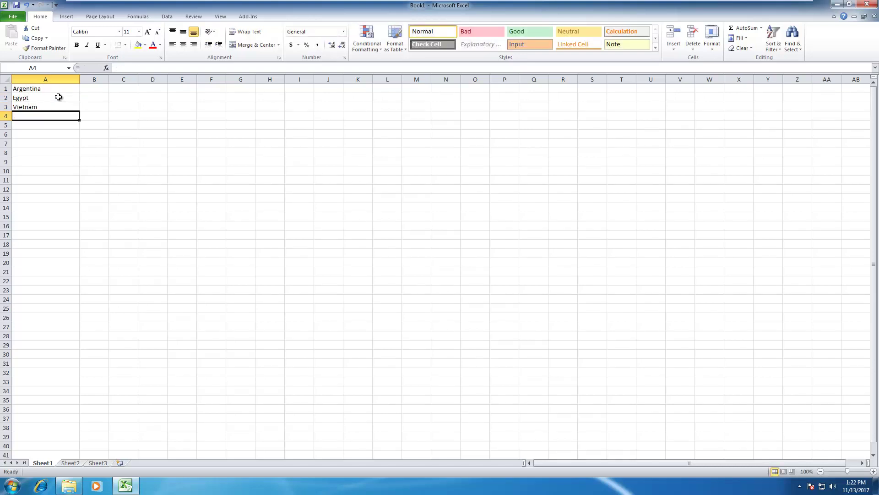
text(Russi)
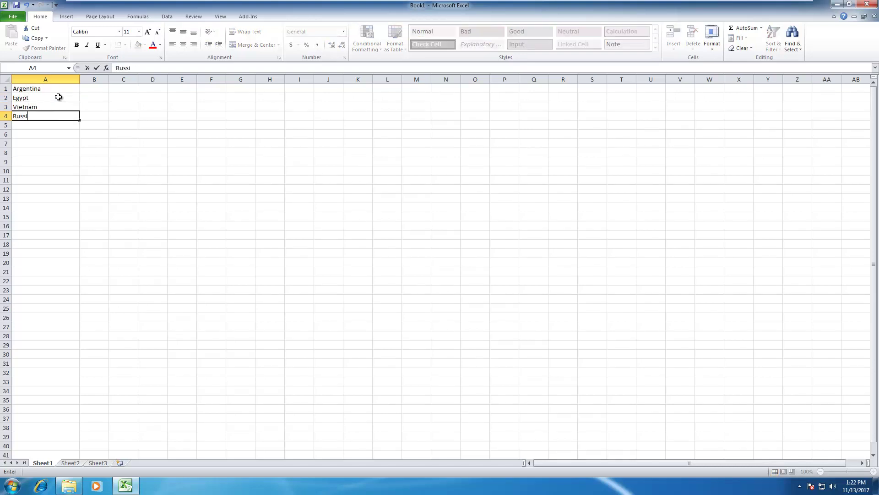
text(a)
key(Return)
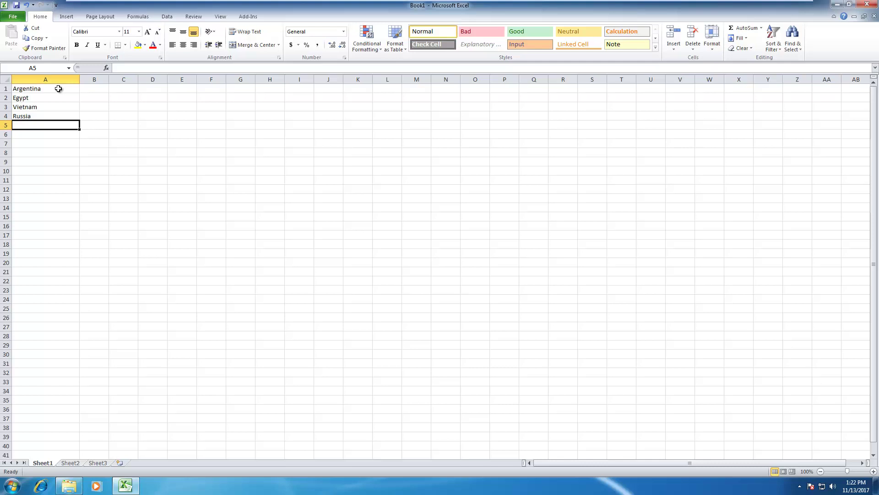
Name the range A1:A4 'countries' using the Name Box.
drag(54, 90, 49, 112)
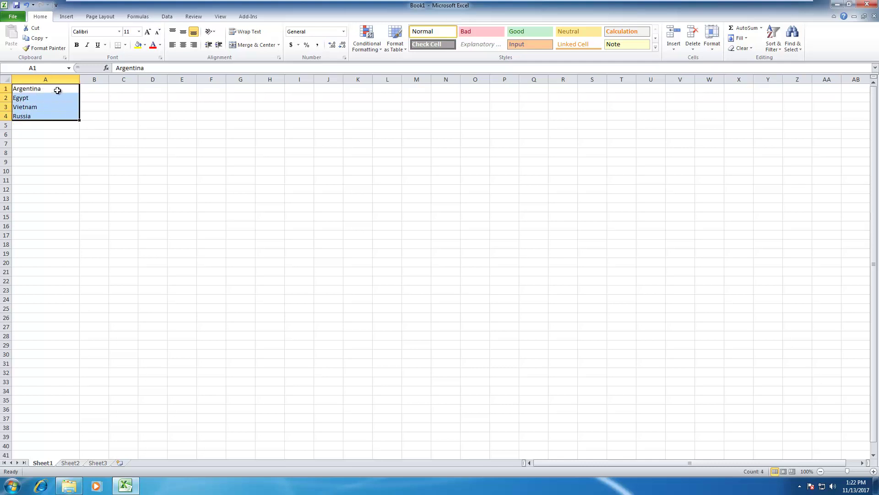
click(43, 68)
text(countries)
key(Return)
click(85, 126)
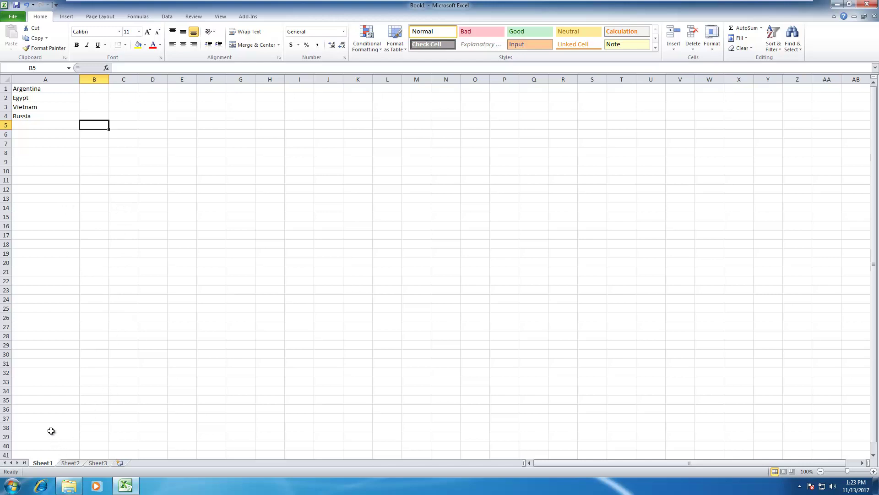
On Sheet2, widen column A and select the whole column from A1 downward.
click(69, 462)
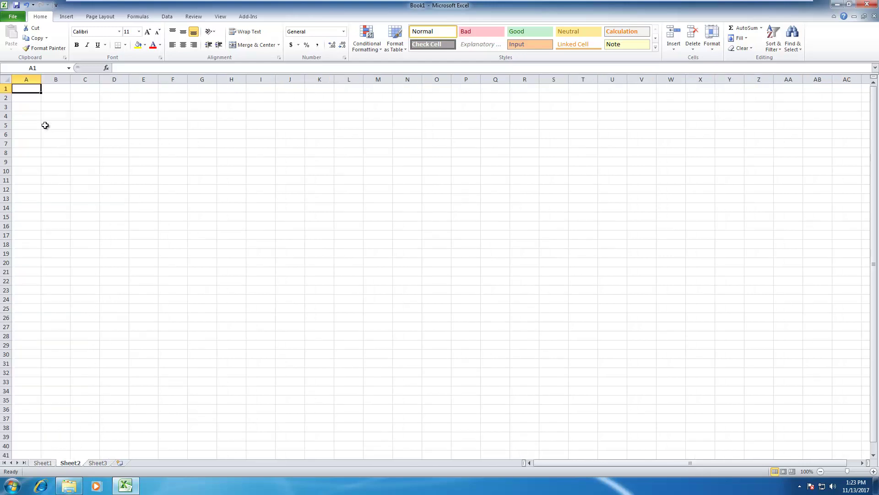
drag(39, 78, 54, 77)
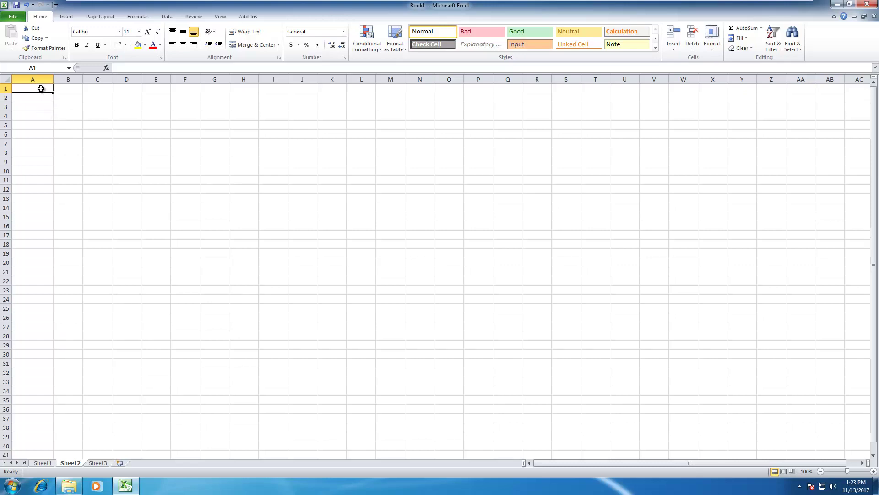
drag(41, 88, 24, 479)
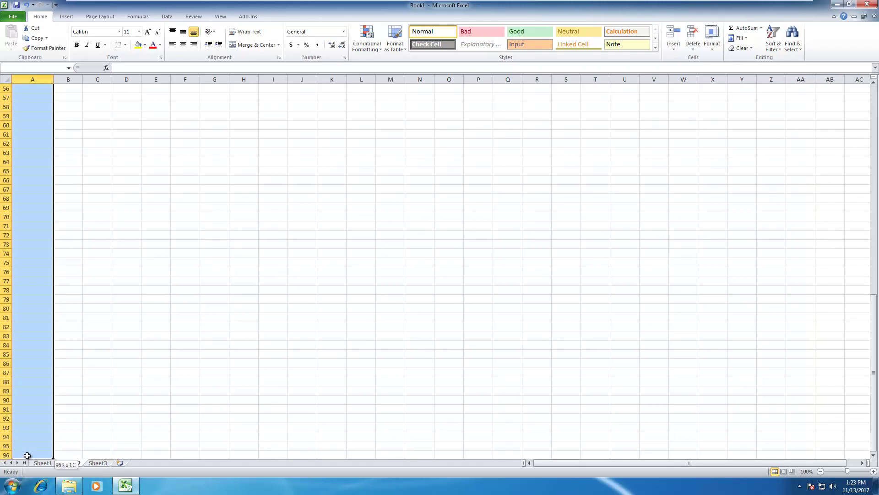
drag(27, 453, 27, 453)
scroll(26, 421, down, 6)
scroll(26, 422, up, 6)
scroll(26, 424, down, 3)
scroll(26, 423, down, 2)
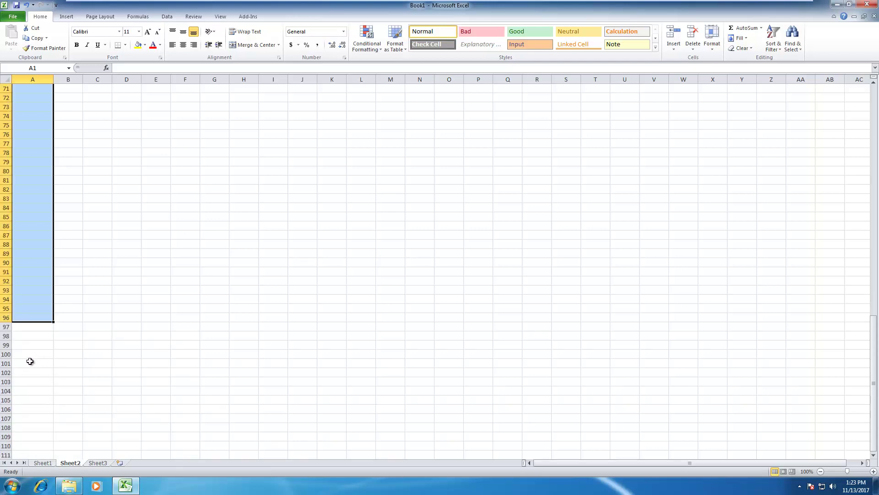
scroll(29, 362, up, 1)
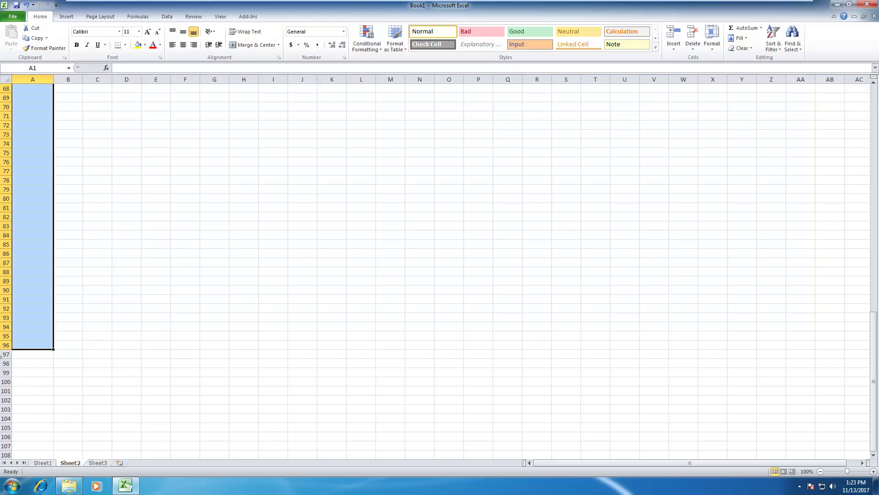
key(ctrl+shift+Down)
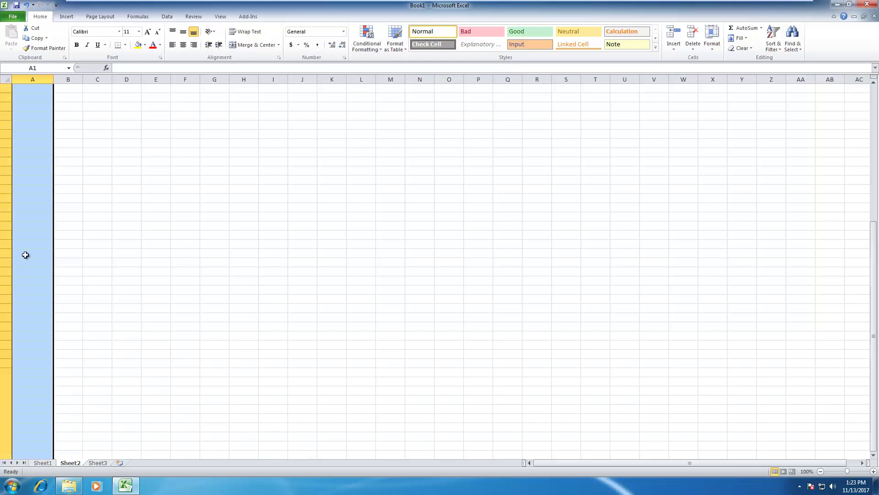
key(ctrl+BackSpace)
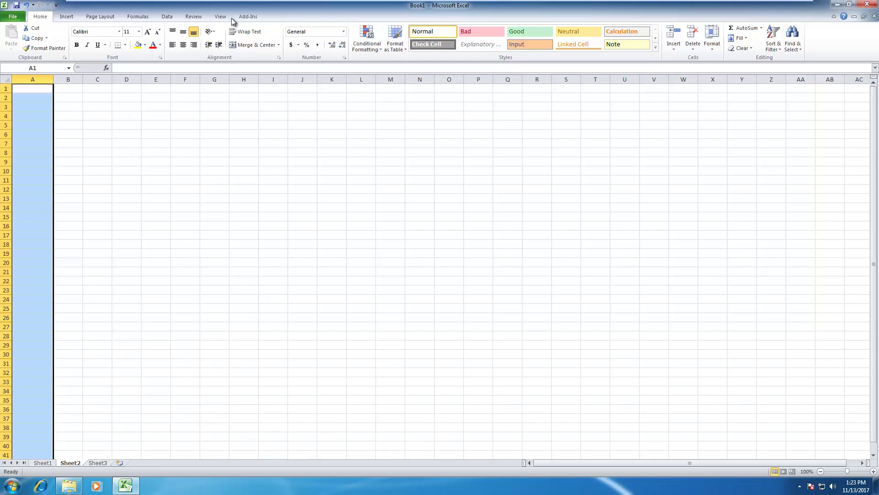
Run Create Combo on column A and choose the countries range as its source.
click(248, 17)
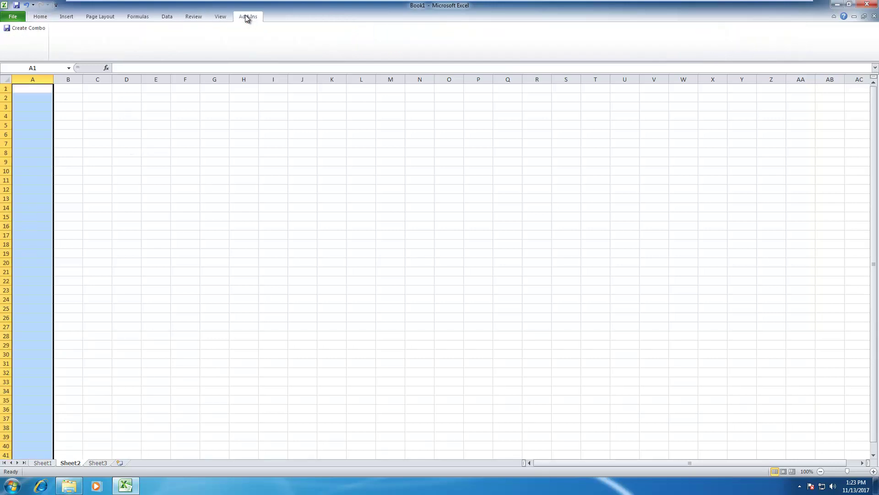
click(21, 26)
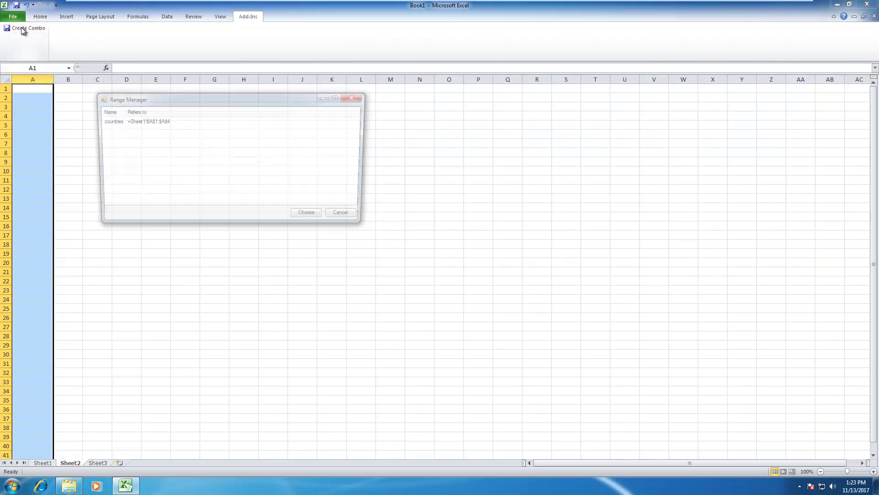
drag(161, 102, 235, 100)
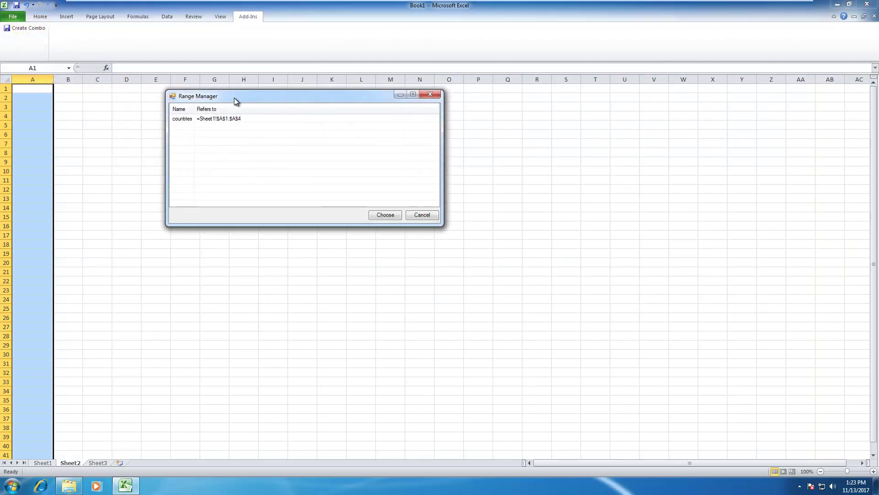
click(186, 120)
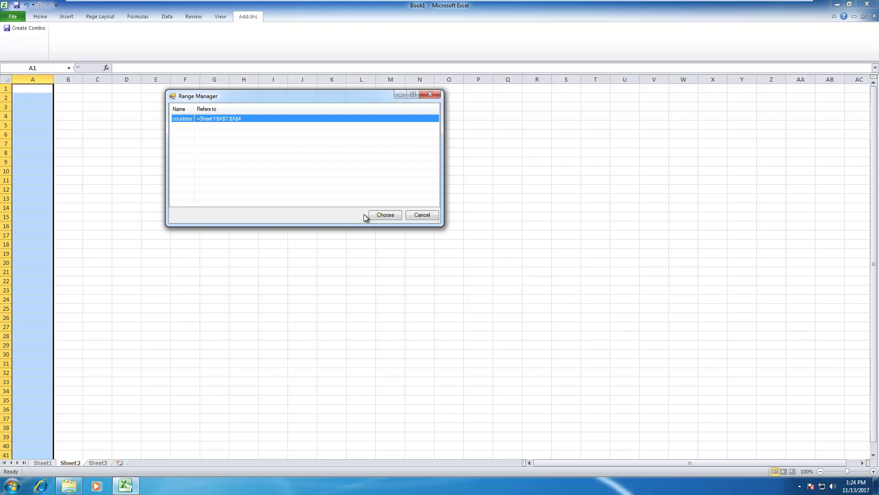
click(384, 214)
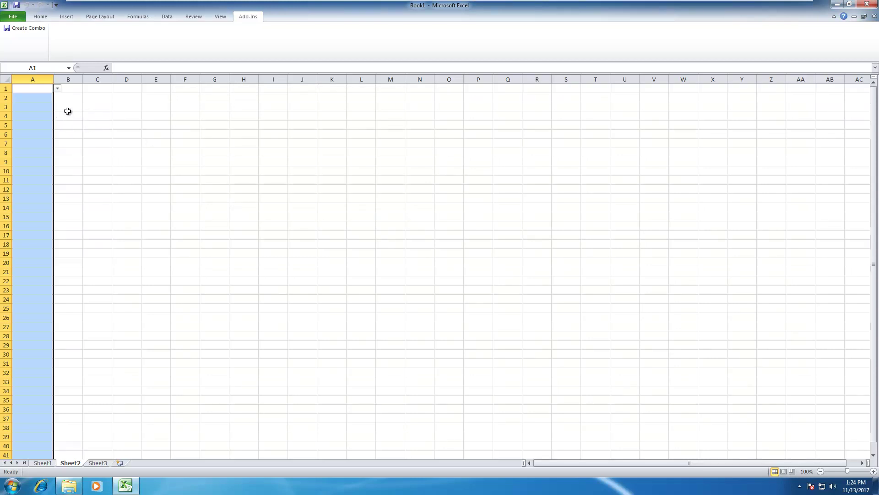
Check that the combo appears over column A cells, then dismiss it.
click(108, 114)
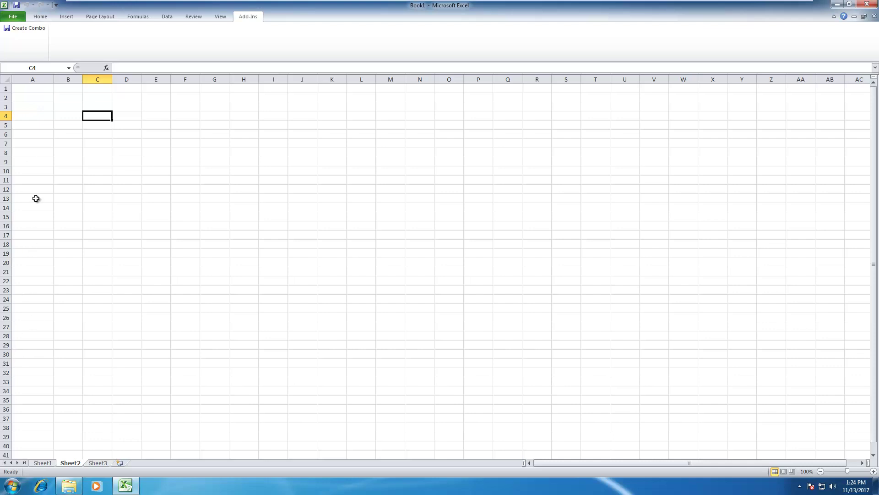
drag(34, 151, 29, 311)
click(168, 250)
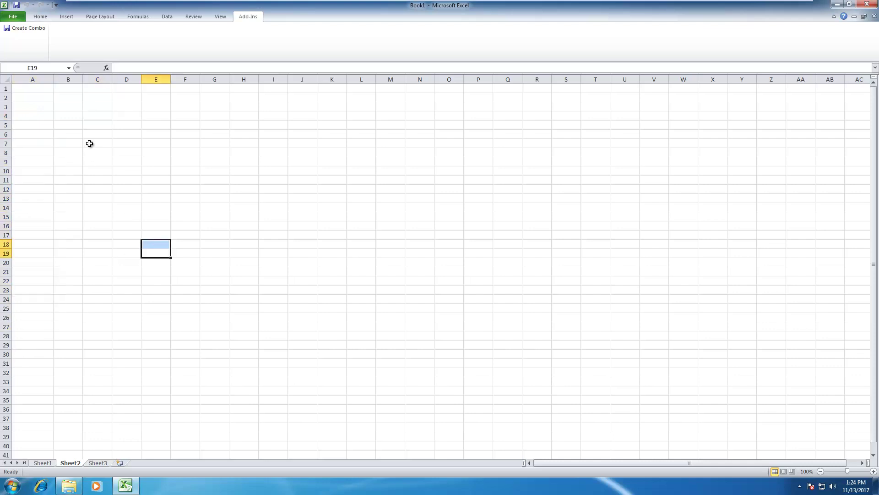
In cell A2, type 'a', 'arg', then 'ru' to confirm the country list narrows.
click(36, 93)
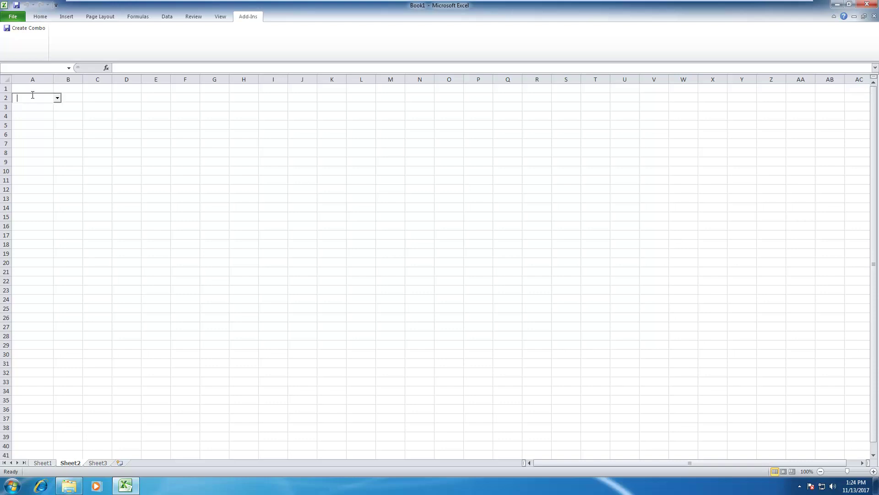
text(a)
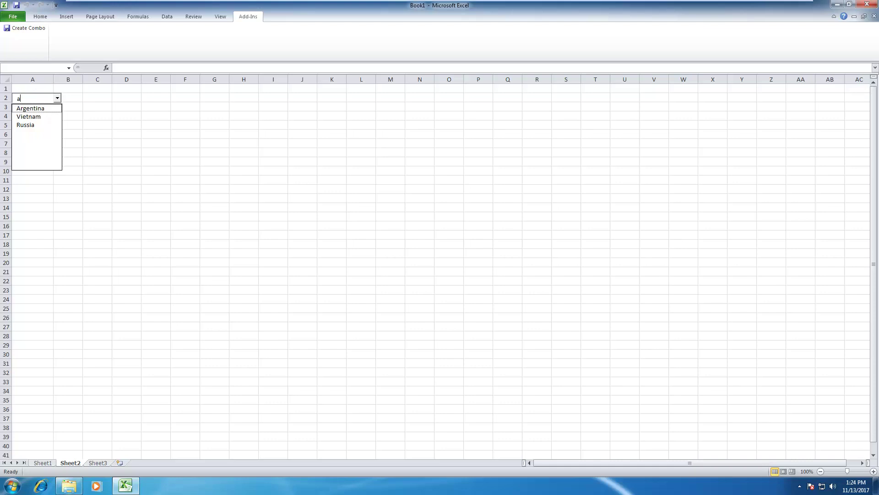
text(rg)
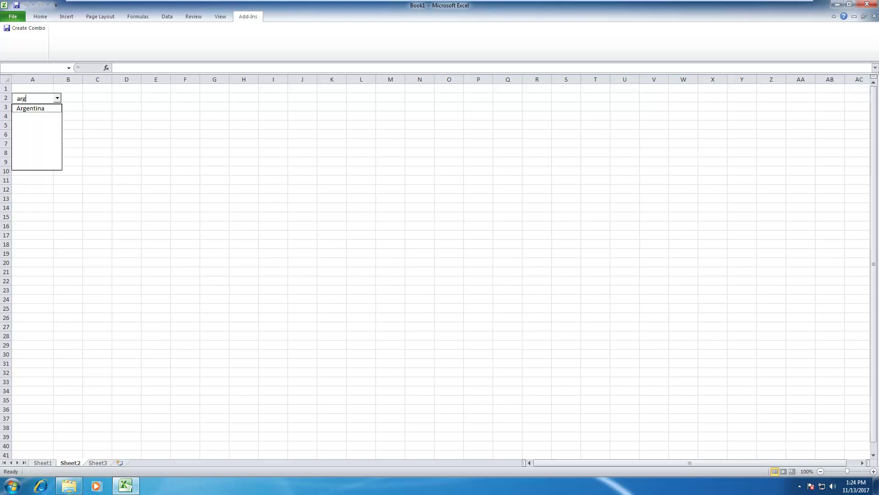
key(BackSpace)
key(BackSpace)
key(BackSpace)
text(ru)
key(BackSpace)
key(BackSpace)
Dismiss the combo by selecting empty cells D6, C14:D14 and E26.
click(127, 132)
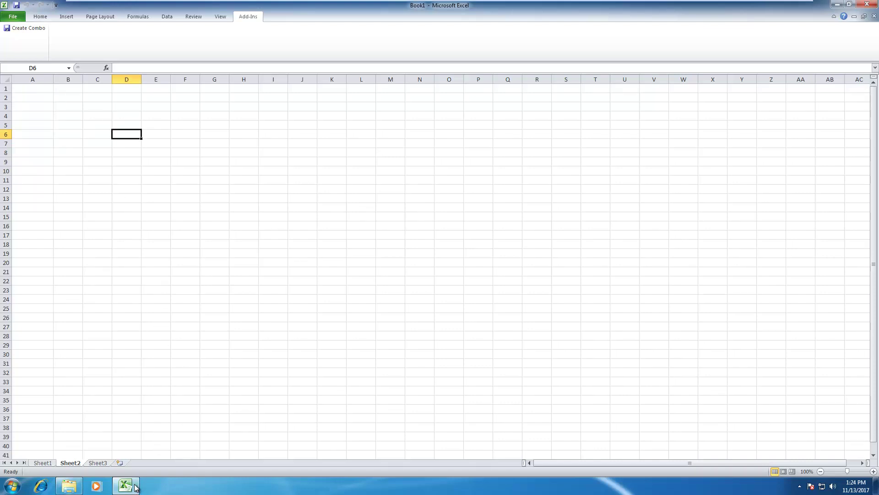
drag(97, 207, 127, 206)
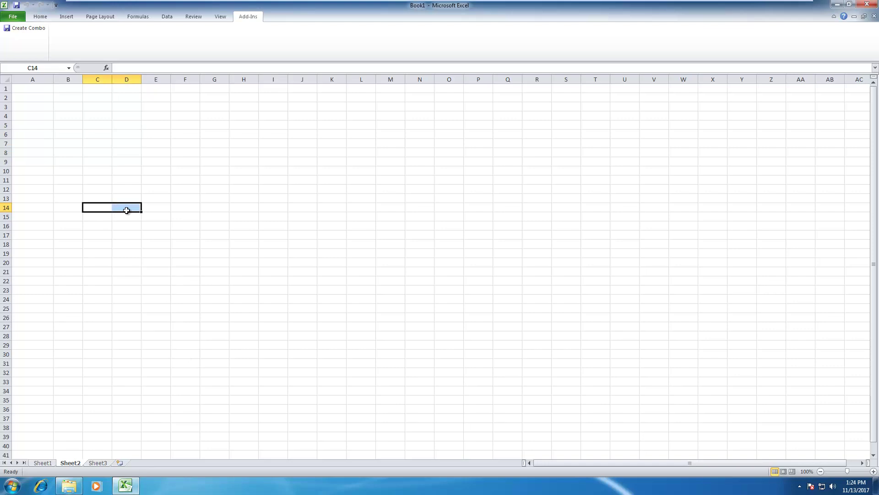
click(160, 319)
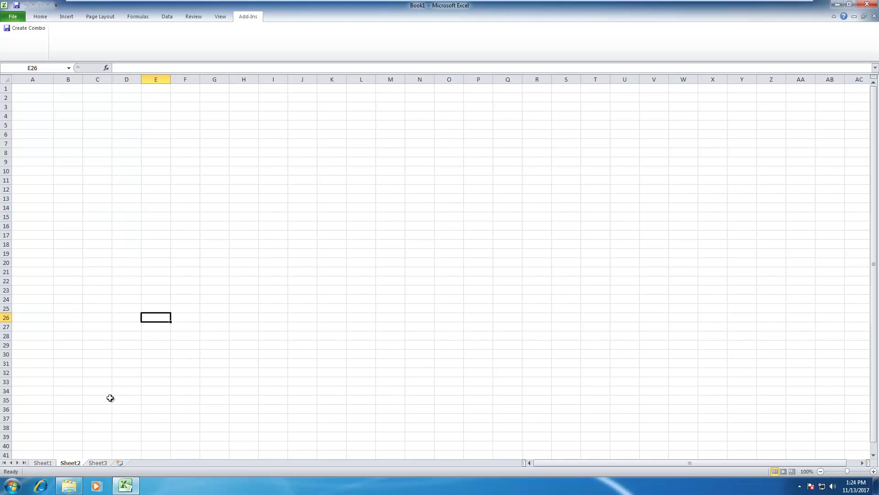